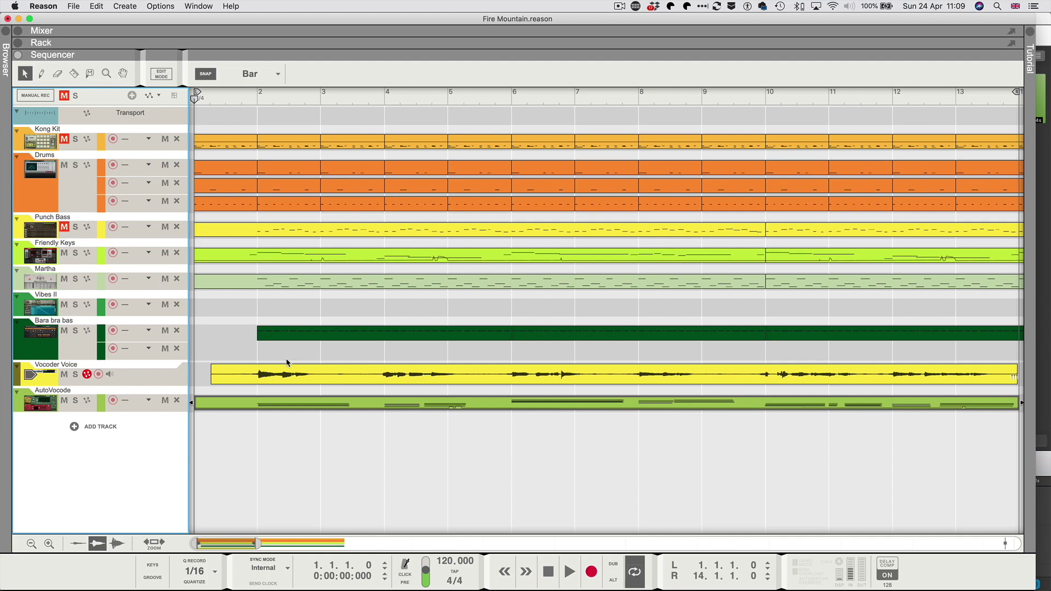
Solo the Vocoder Voice track, play it from bar 1, then un-solo it
click(76, 375)
click(253, 99)
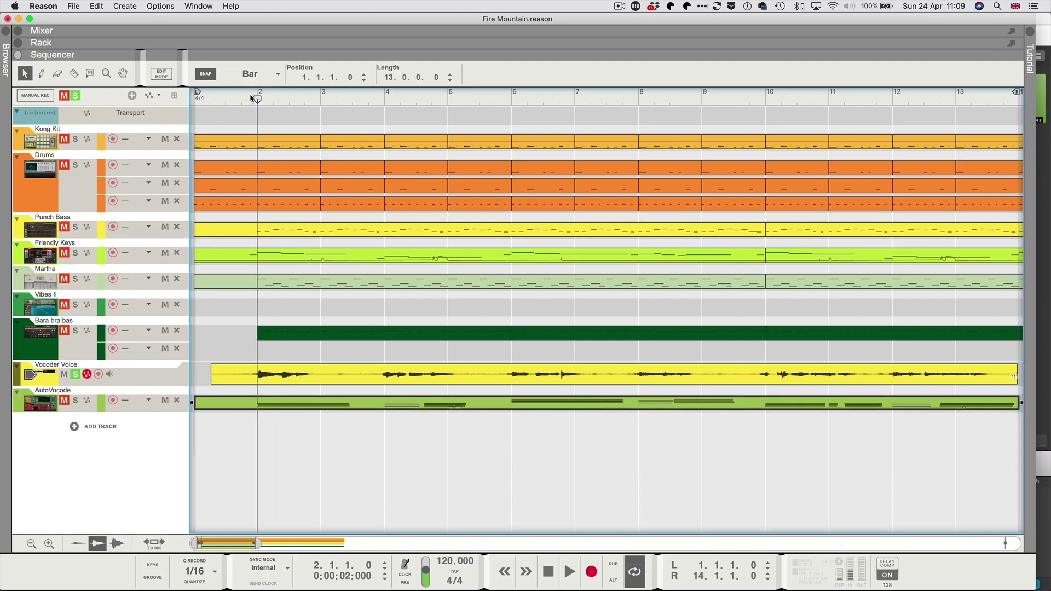
click(215, 99)
key(space)
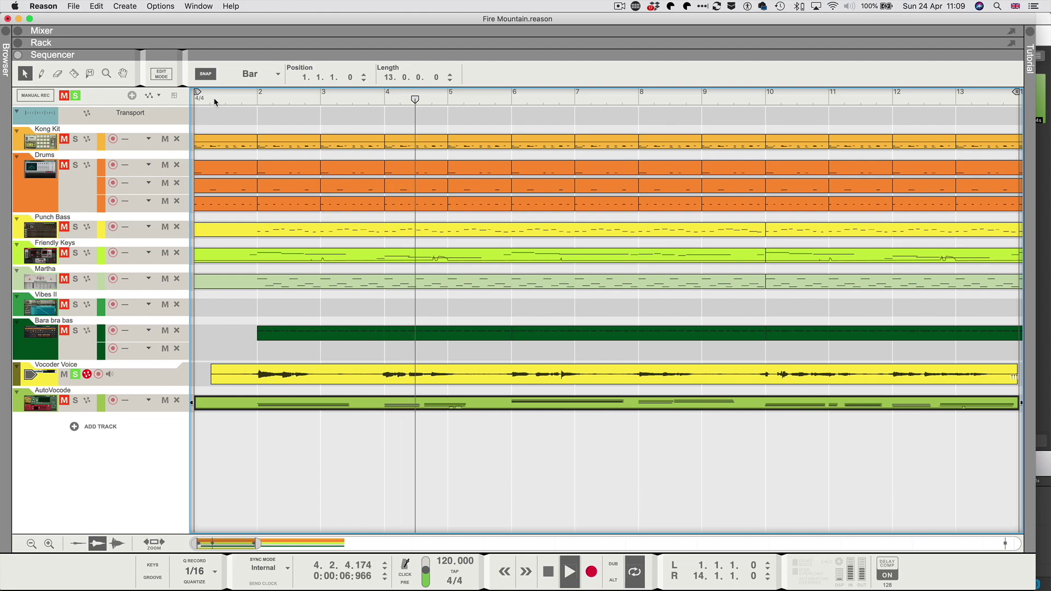
key(space)
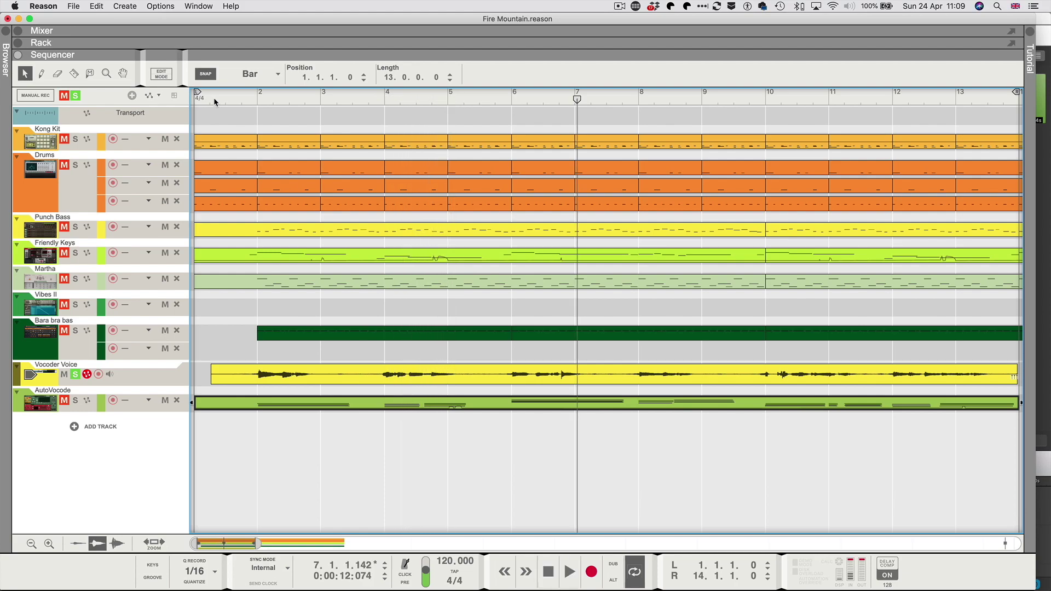
click(76, 374)
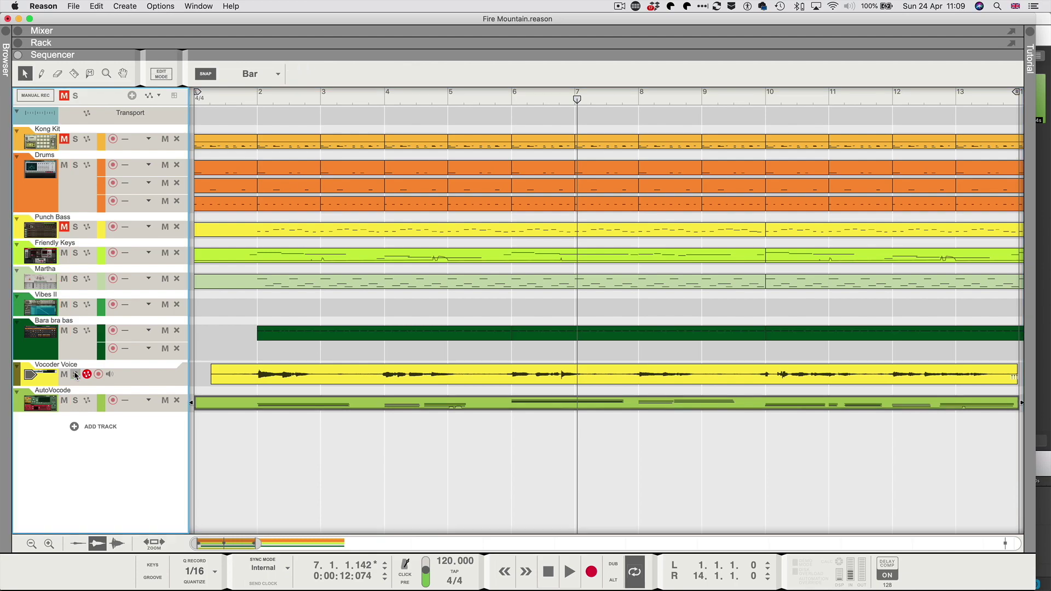
click(47, 378)
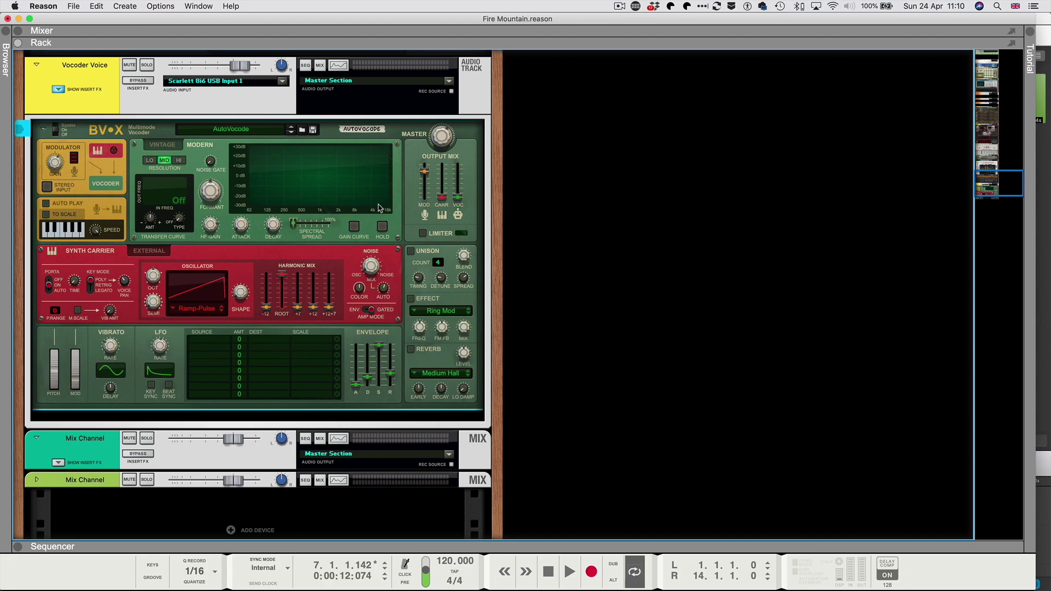
mouse_move(422, 175)
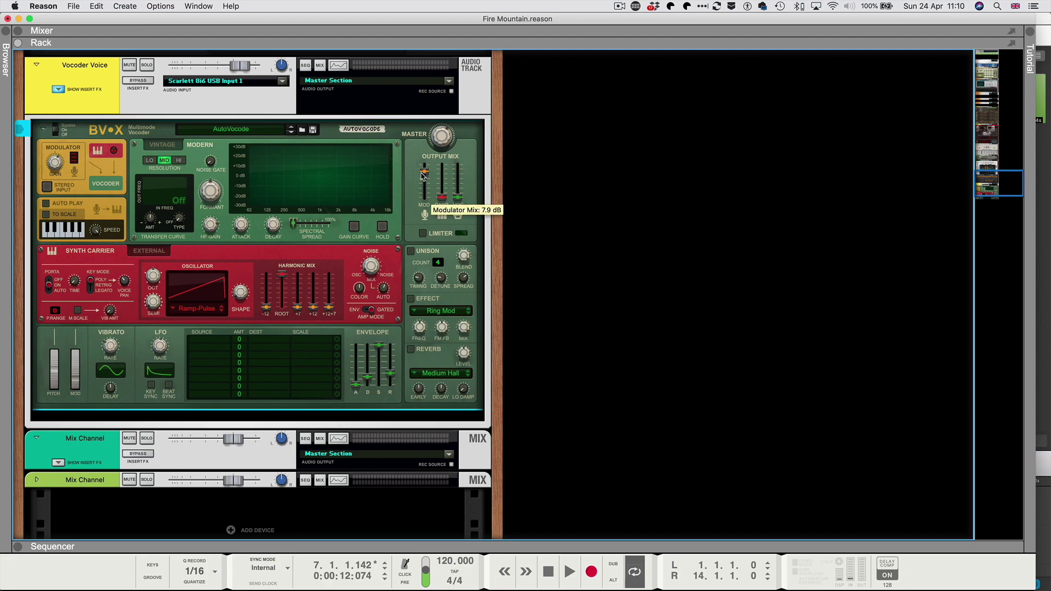
key(F7)
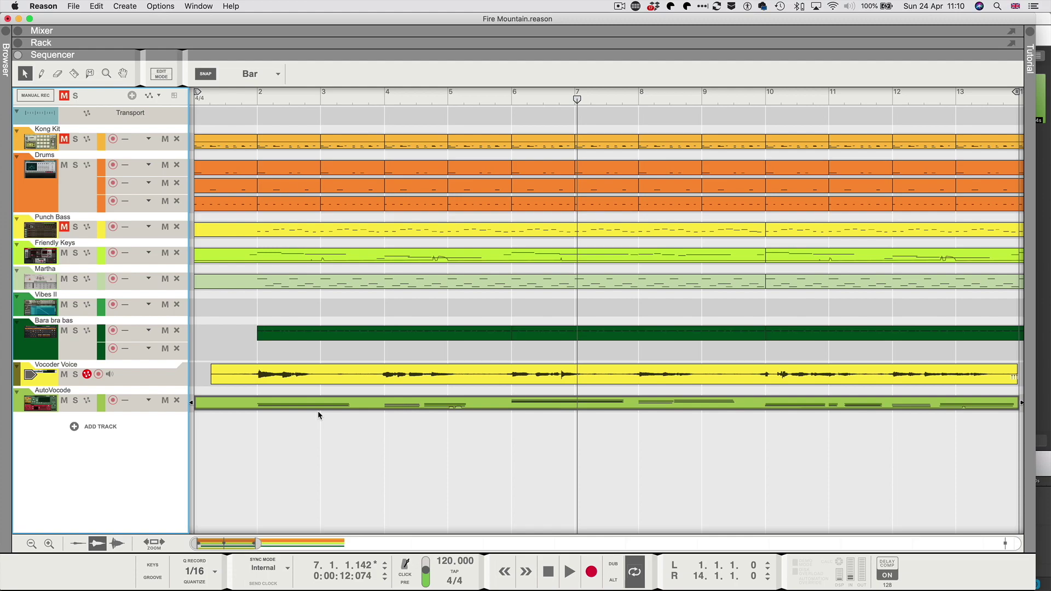
Show the rack, try the MOD mix at 6.1 dB, then turn it fully down
key(F6)
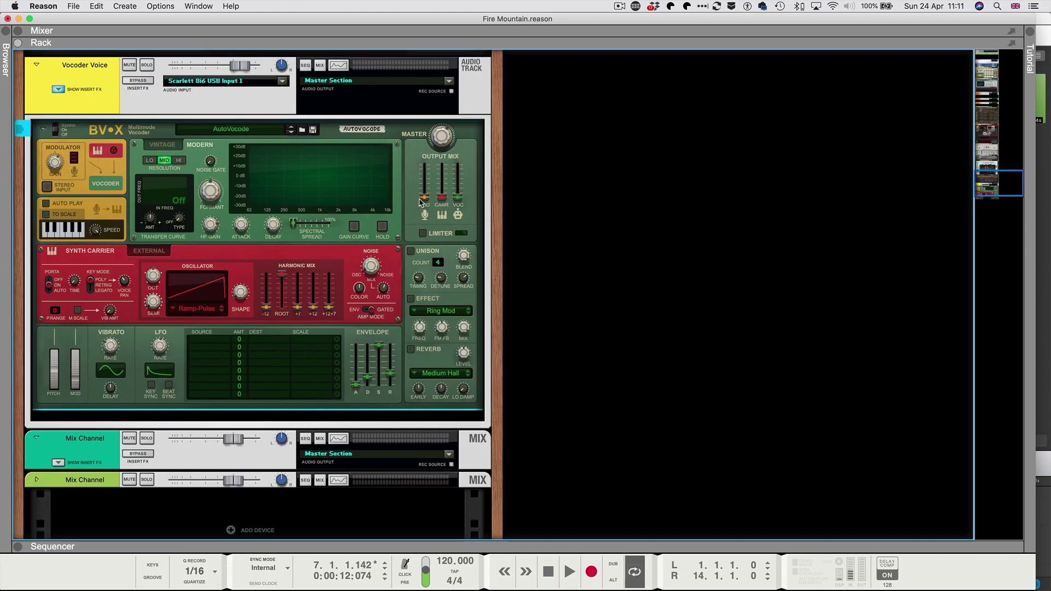
mouse_move(423, 202)
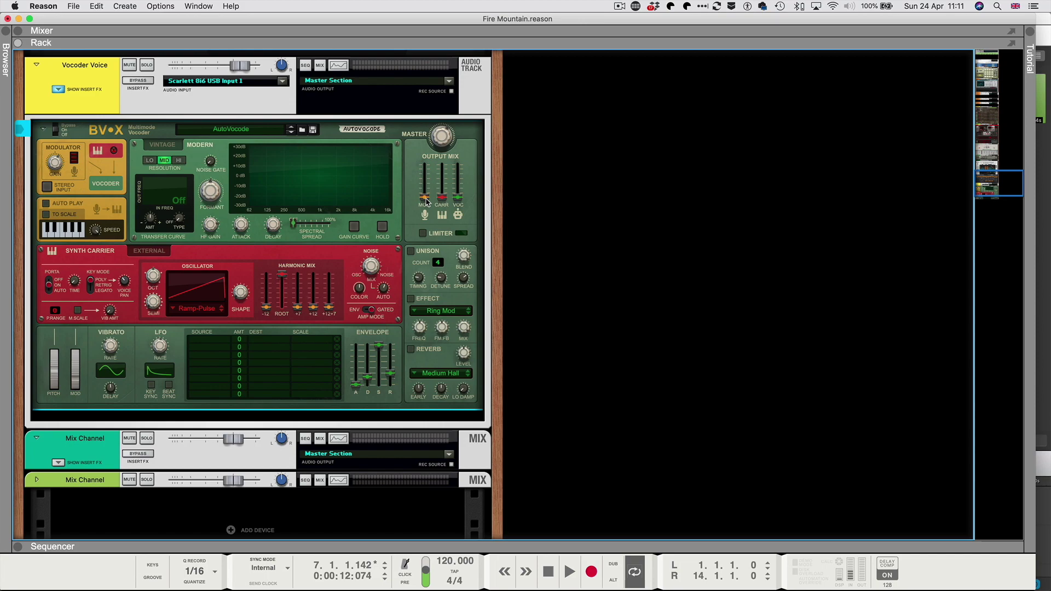
drag(426, 202, 429, 180)
key(space)
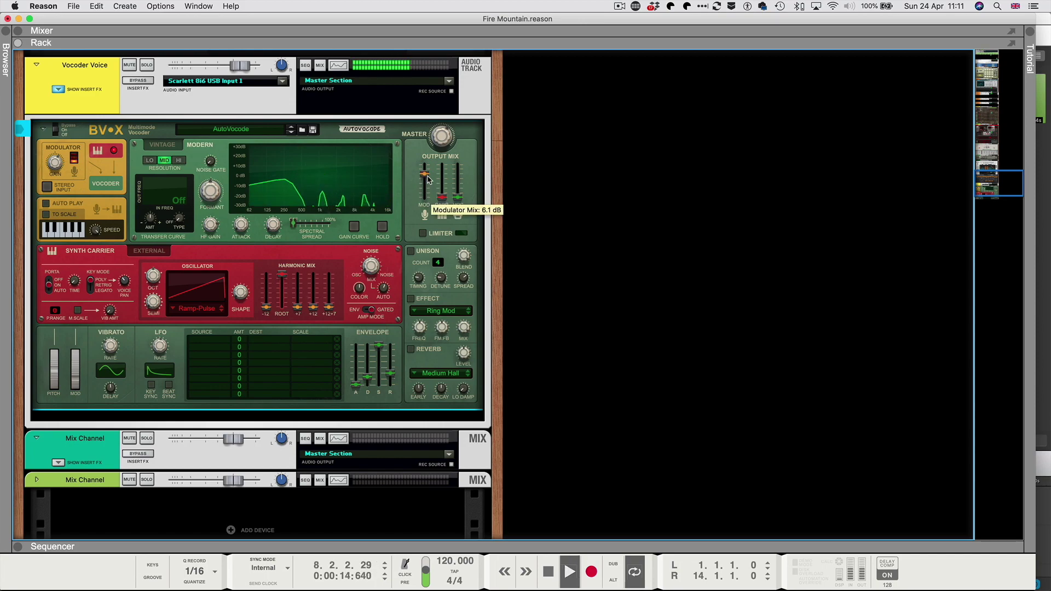
key(space)
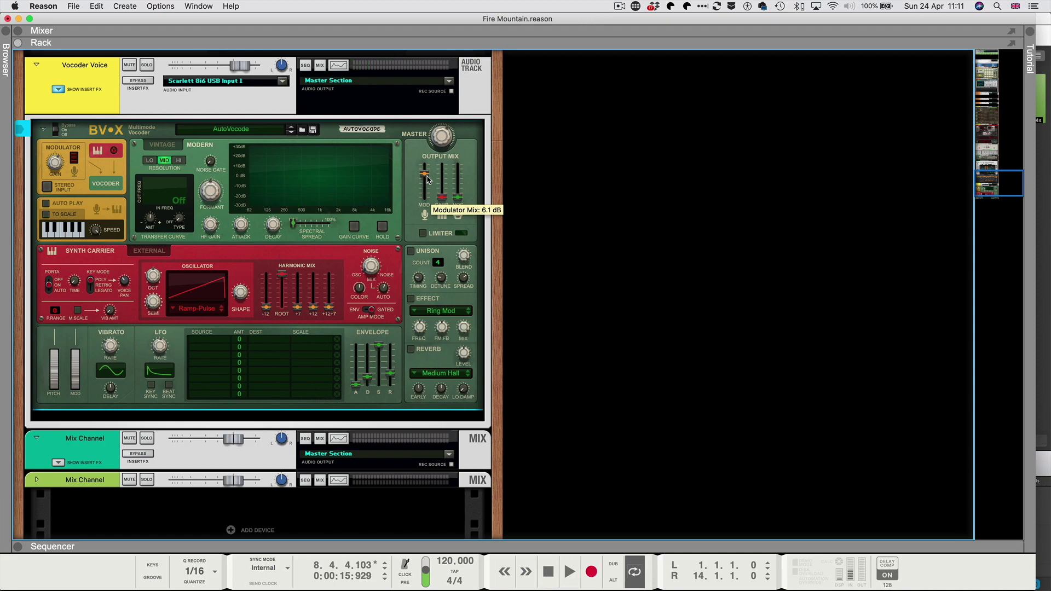
drag(428, 178, 426, 210)
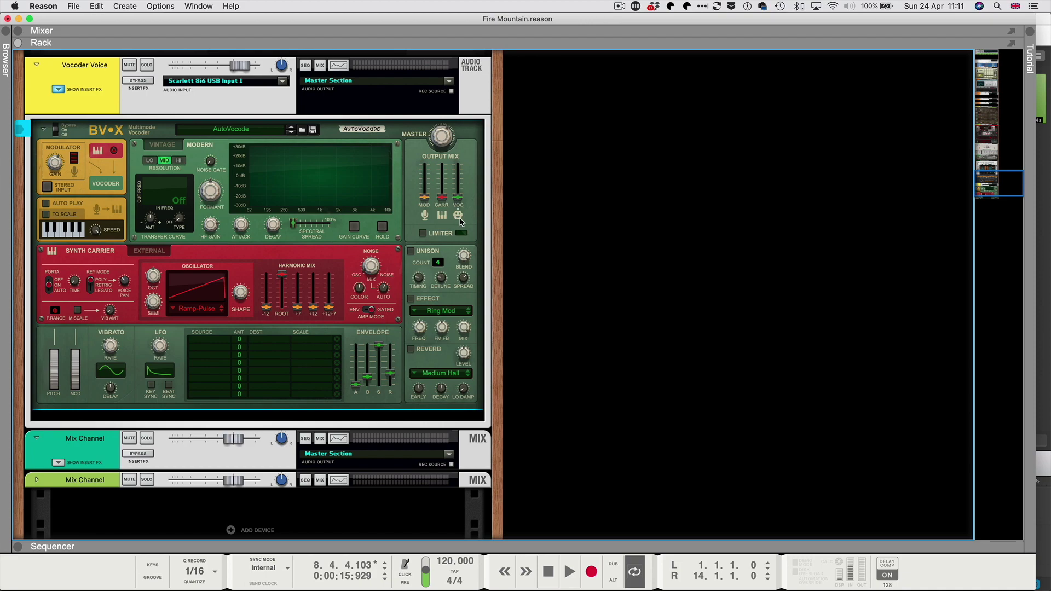
Raise the VOC mix to 7.9 dB and play to hear the vocoded voice
drag(458, 200, 460, 176)
key(space)
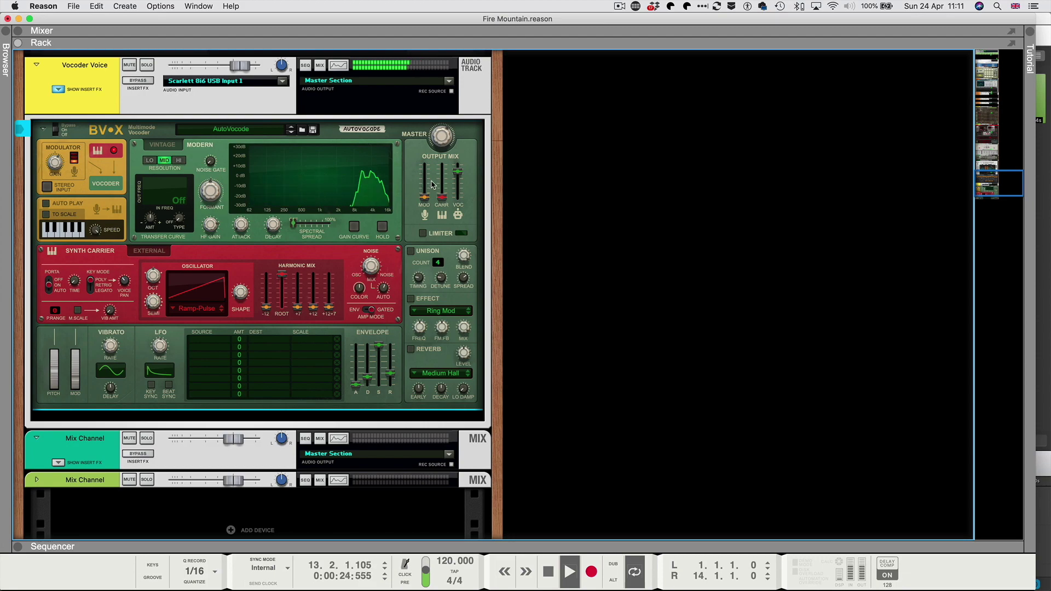
key(space)
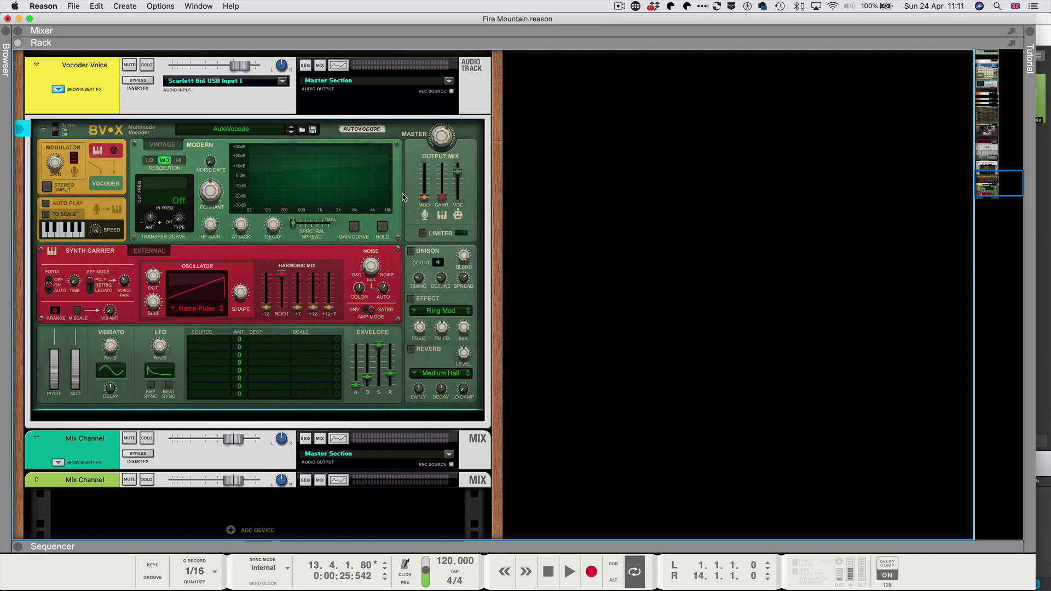
Bring up the CARR level in the output mix and audition the blend
drag(444, 202, 445, 188)
key(space)
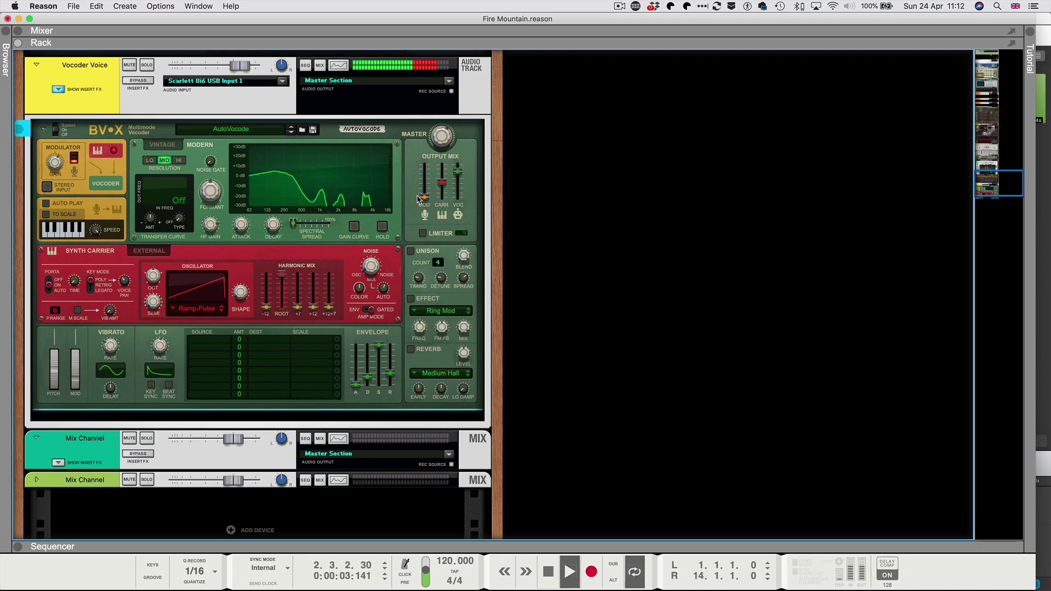
key(space)
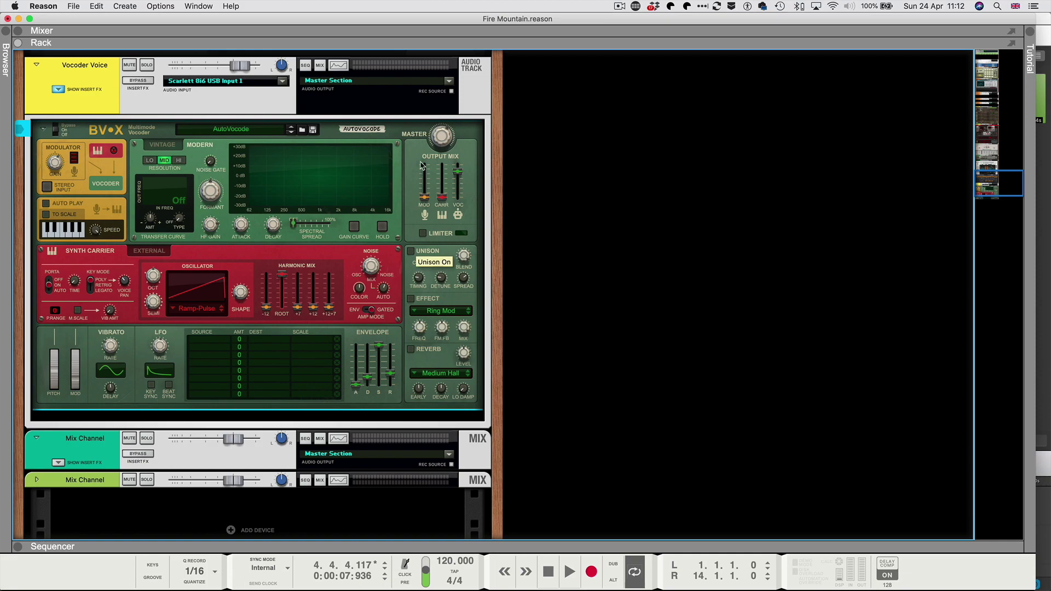
Turn on synth carrier unison, raise its count from 4 to 6, and audition it
click(412, 252)
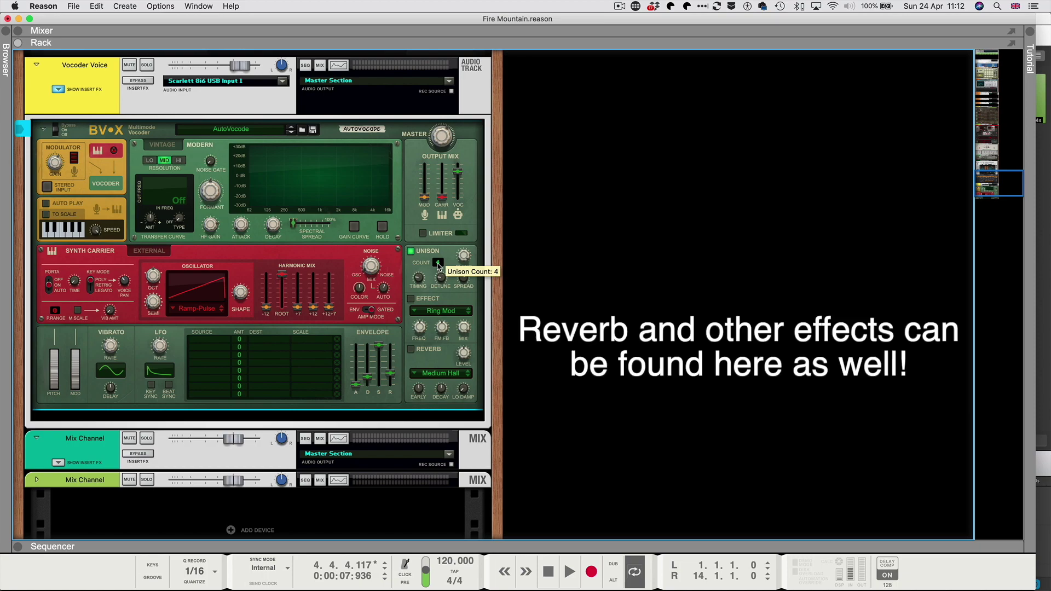
mouse_move(438, 265)
mouse_down()
mouse_move(439, 201)
mouse_move(436, 267)
mouse_up()
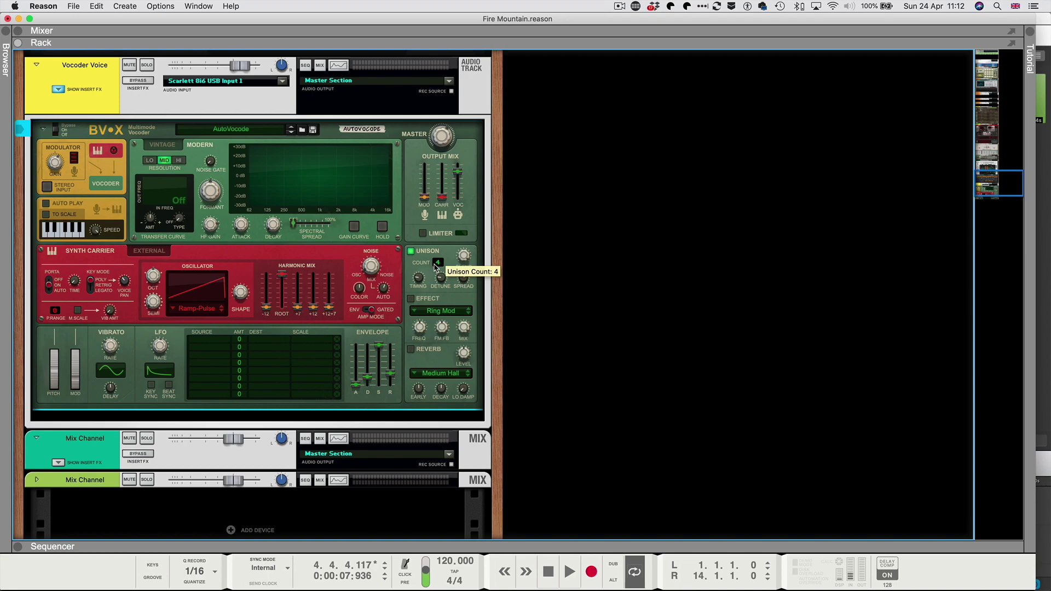
key(space)
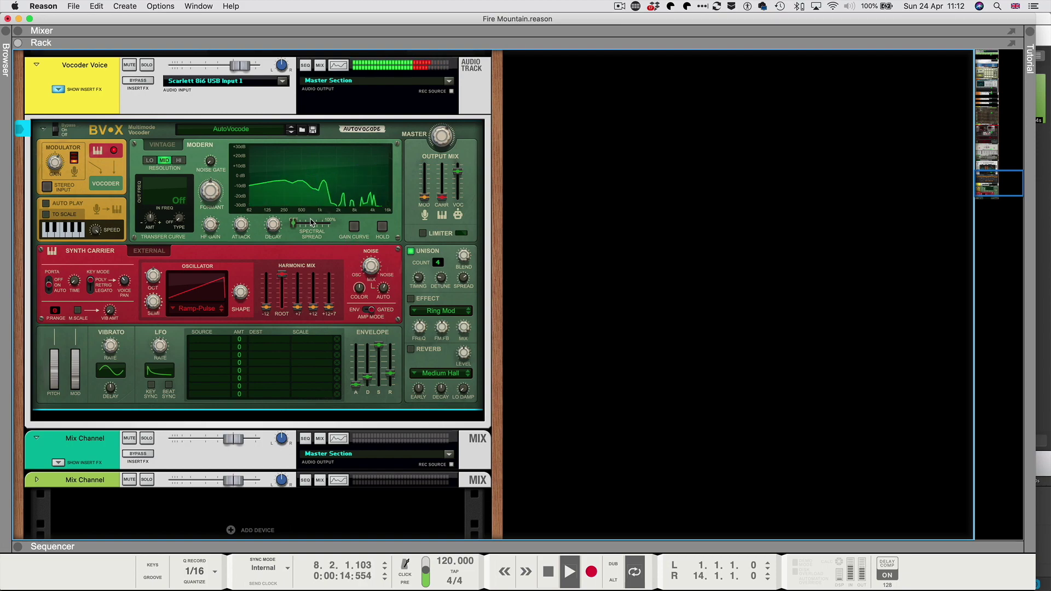
key(space)
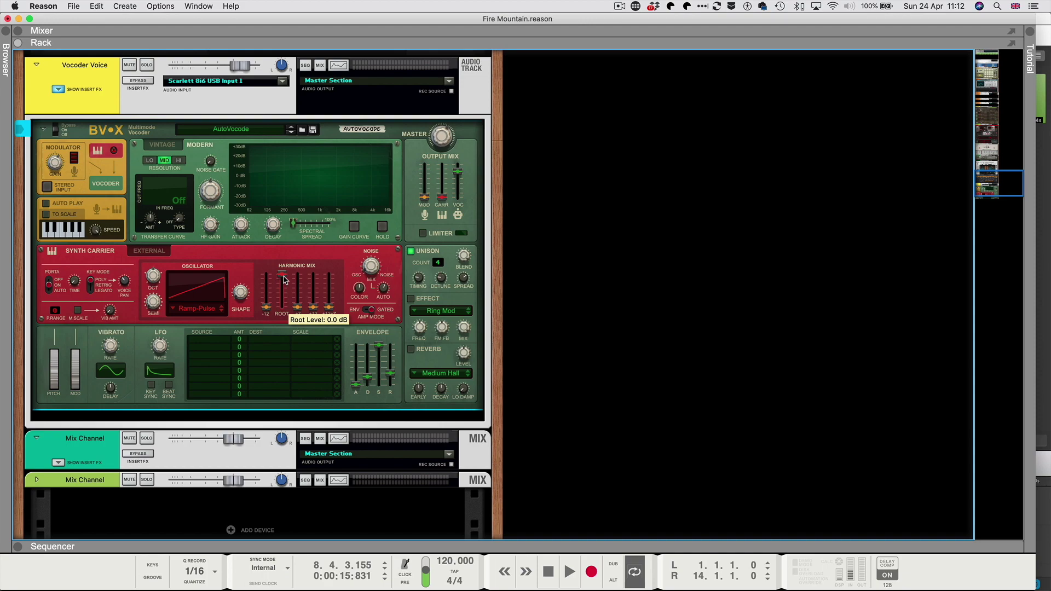
Lower the Root harmonic and raise the -12 and +12+7 harmonic levels while listening
mouse_move(283, 278)
mouse_down()
mouse_move(267, 297)
mouse_move(313, 290)
mouse_move(269, 288)
mouse_up()
key(space)
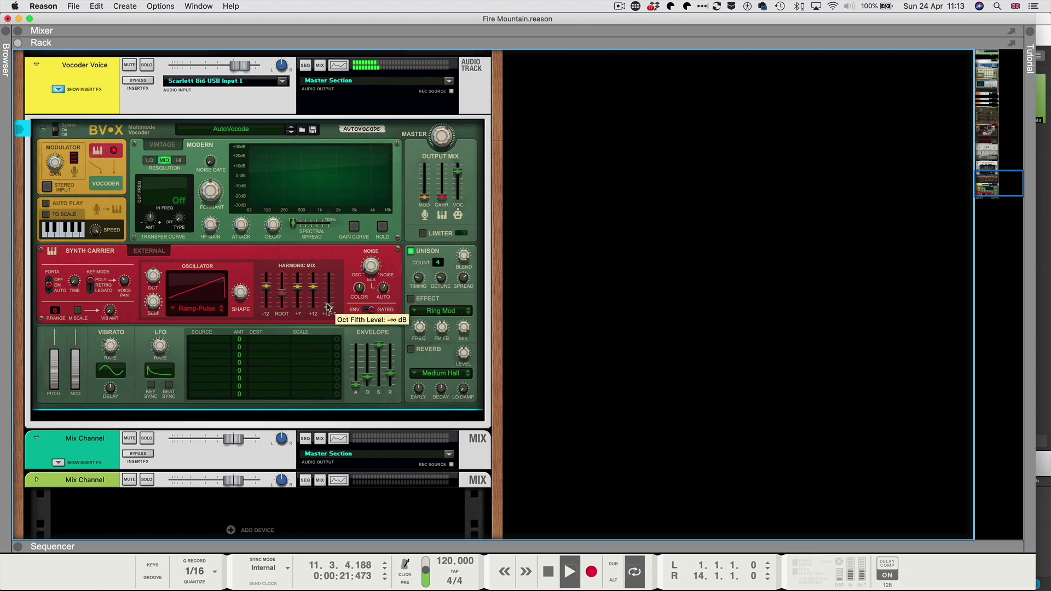
drag(327, 307, 300, 302)
key(space)
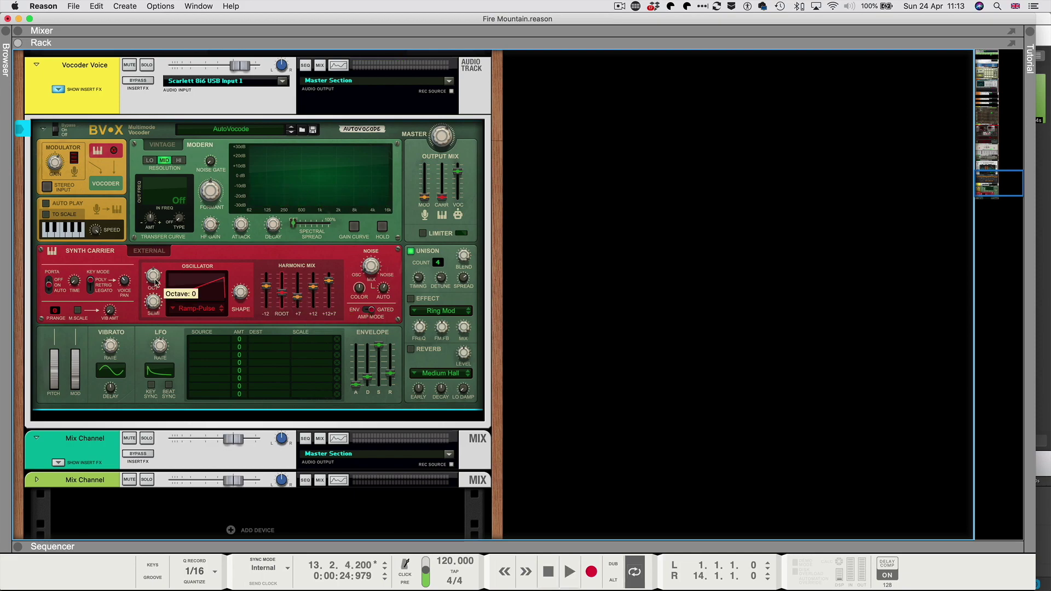
Set the carrier oscillator OCT to -1 after briefly trying +1 during playback
key(space)
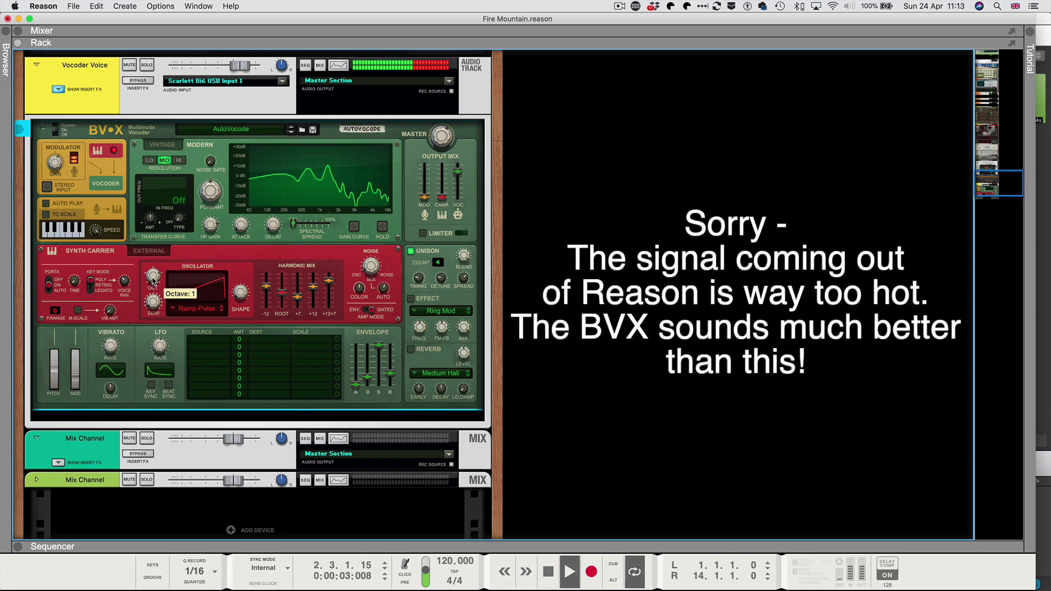
drag(155, 289, 153, 280)
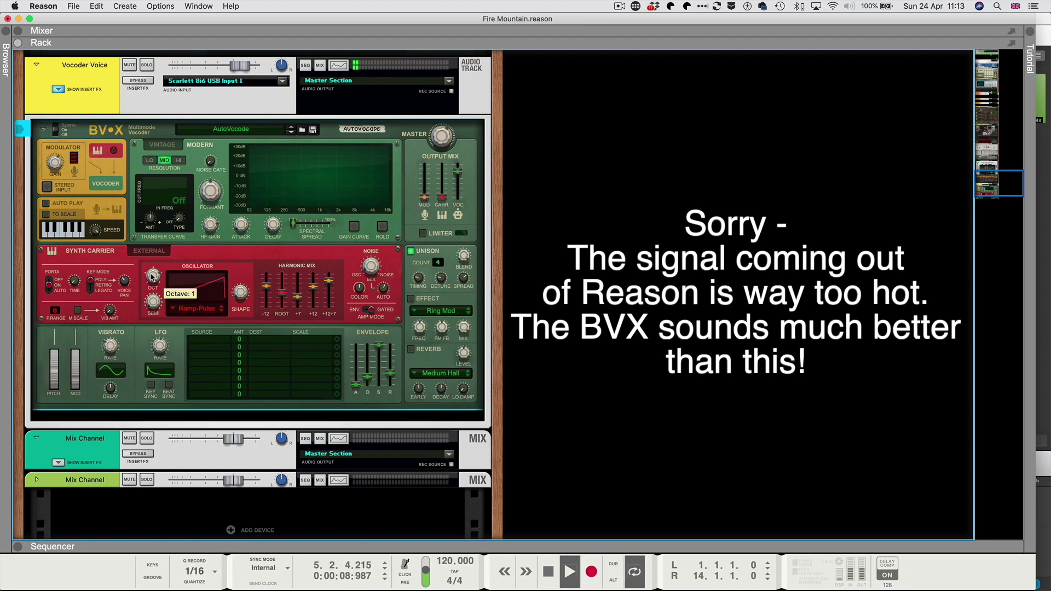
drag(154, 279, 148, 296)
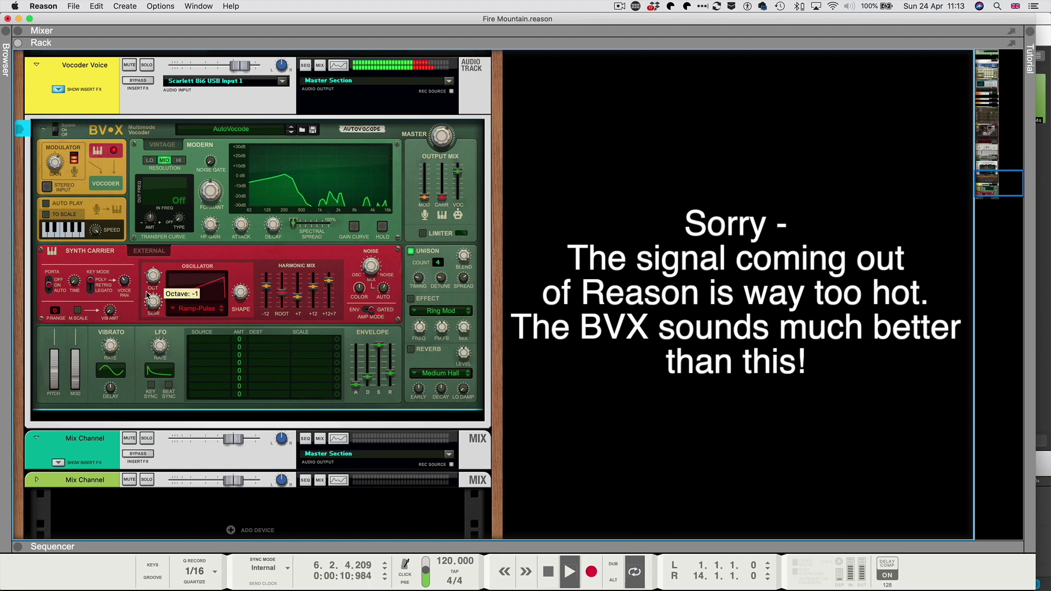
key(space)
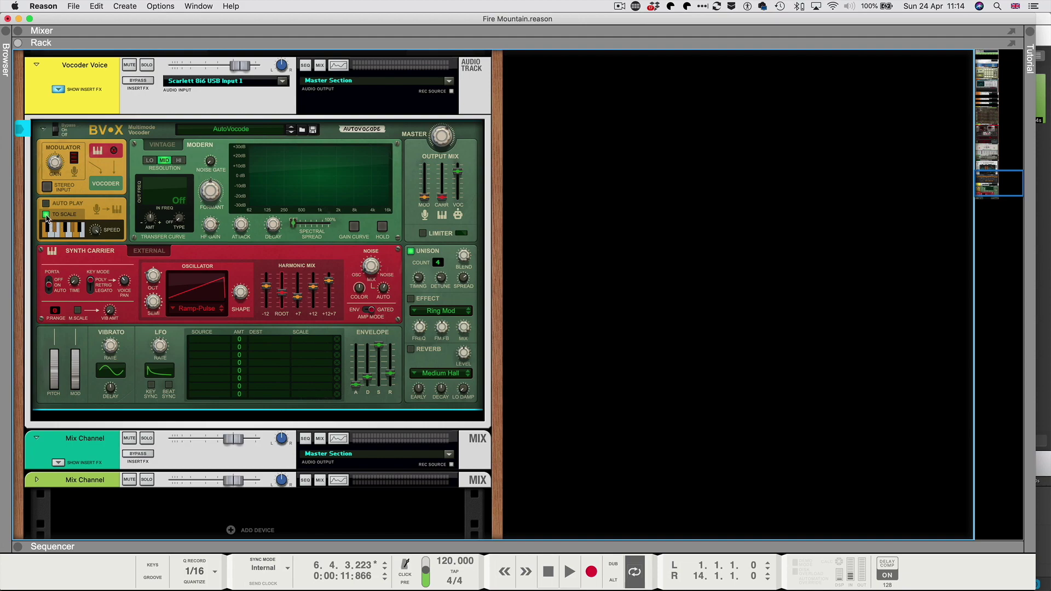
Turn off To Scale in the BV-X Auto Play section
click(47, 216)
Switch the vocoder to Vintage mode, then back to Modern
click(166, 146)
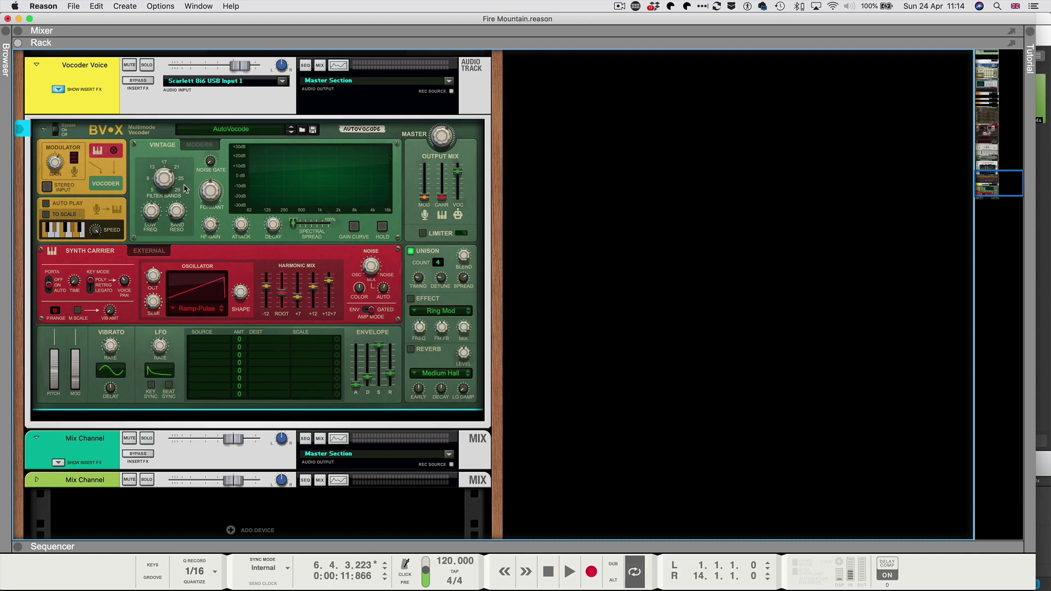
mouse_move(168, 181)
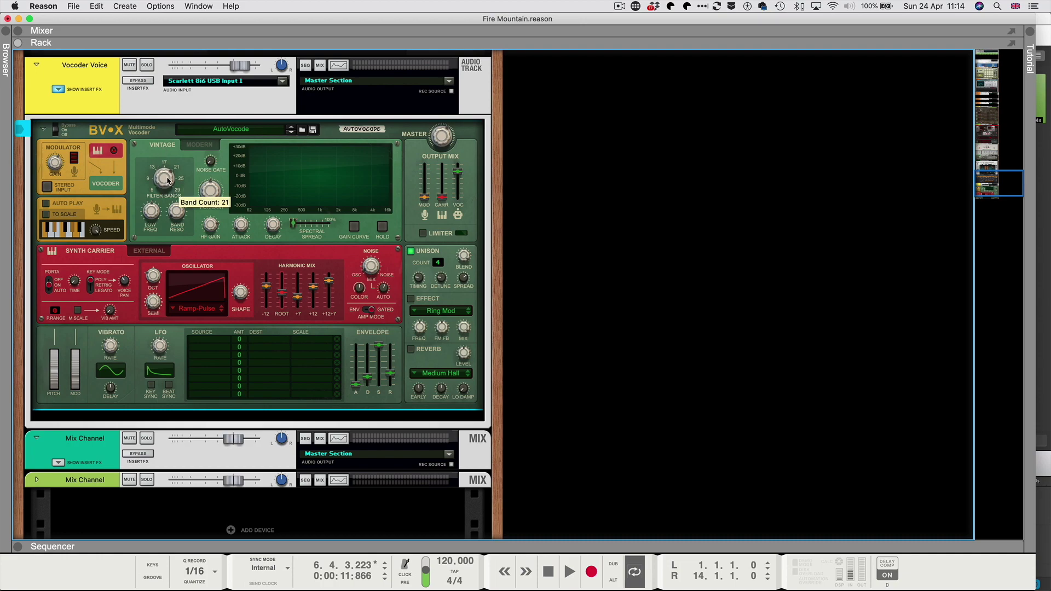
click(205, 146)
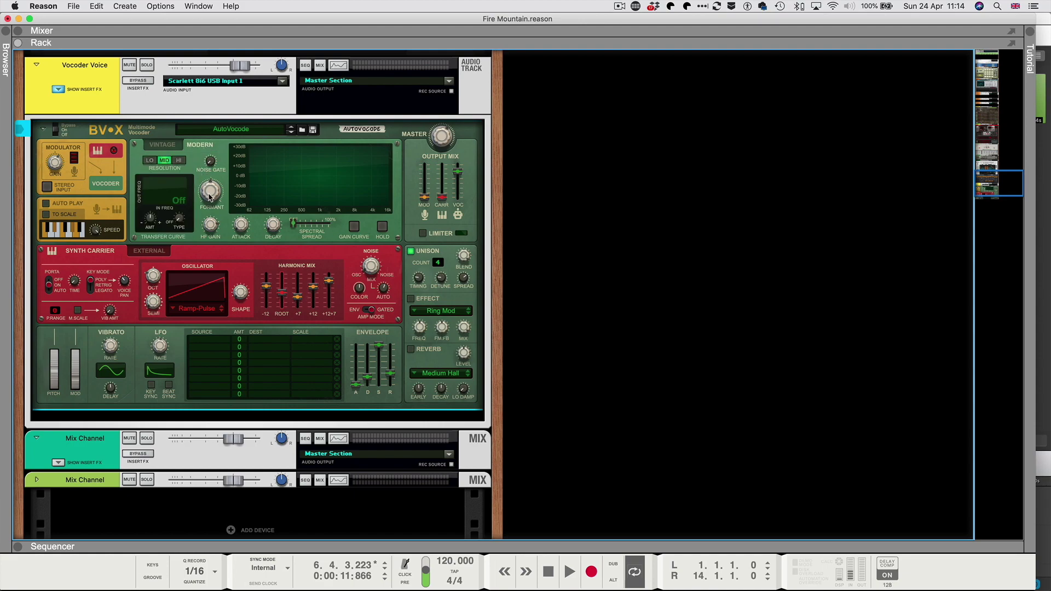
Sweep the Formant knob up to 2.62 and 4.12, then down to -5.63 while playing
mouse_move(209, 197)
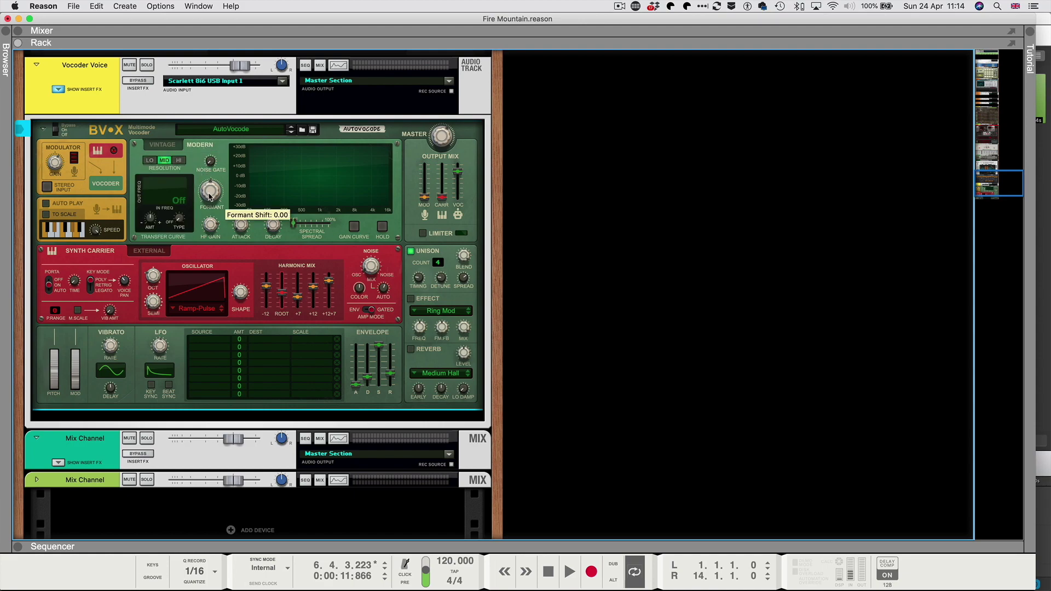
key(space)
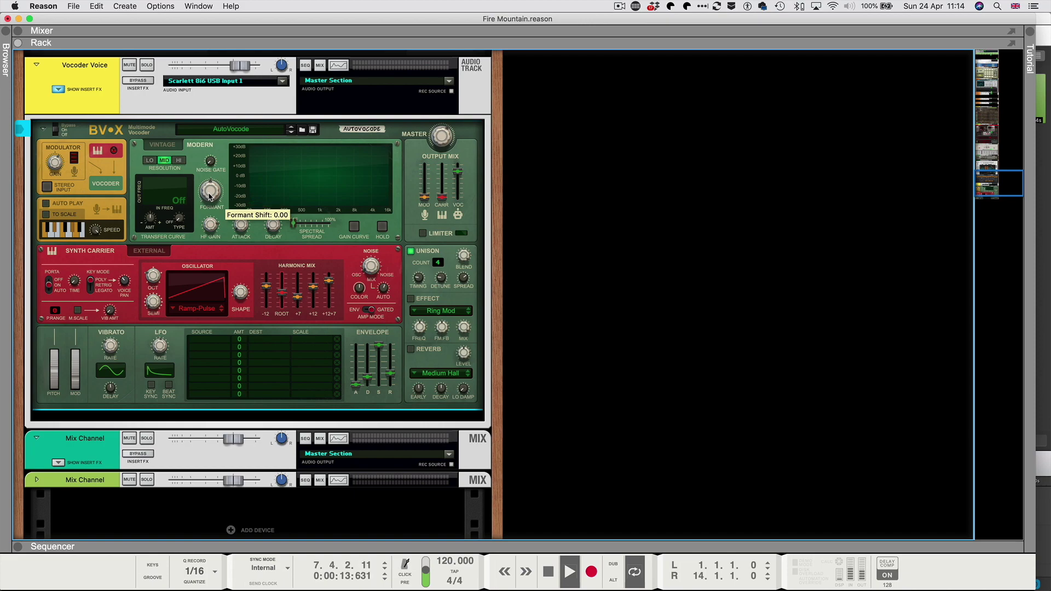
drag(210, 197, 210, 194)
key(space)
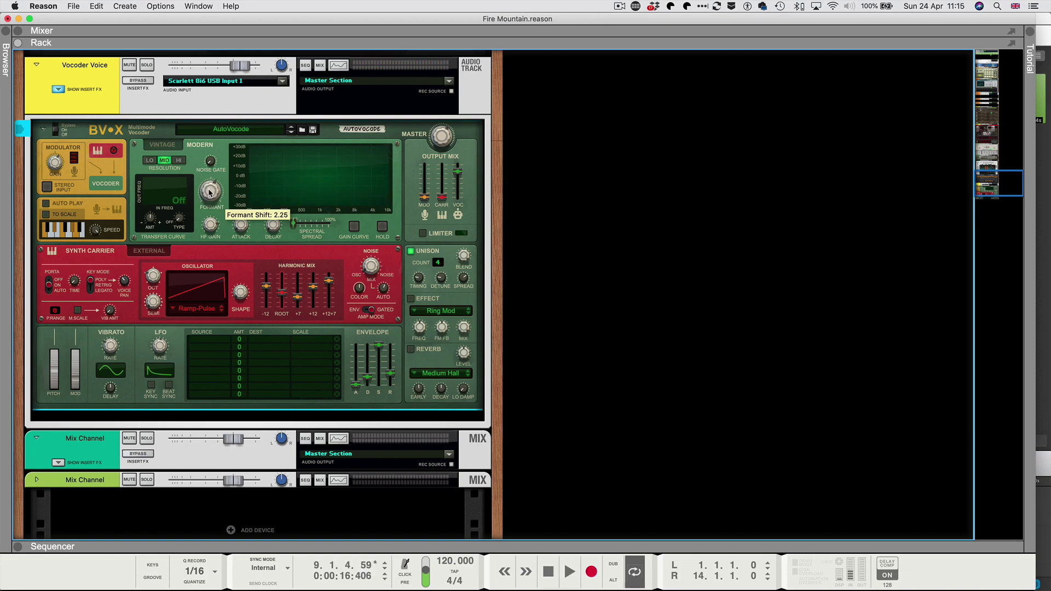
key(space)
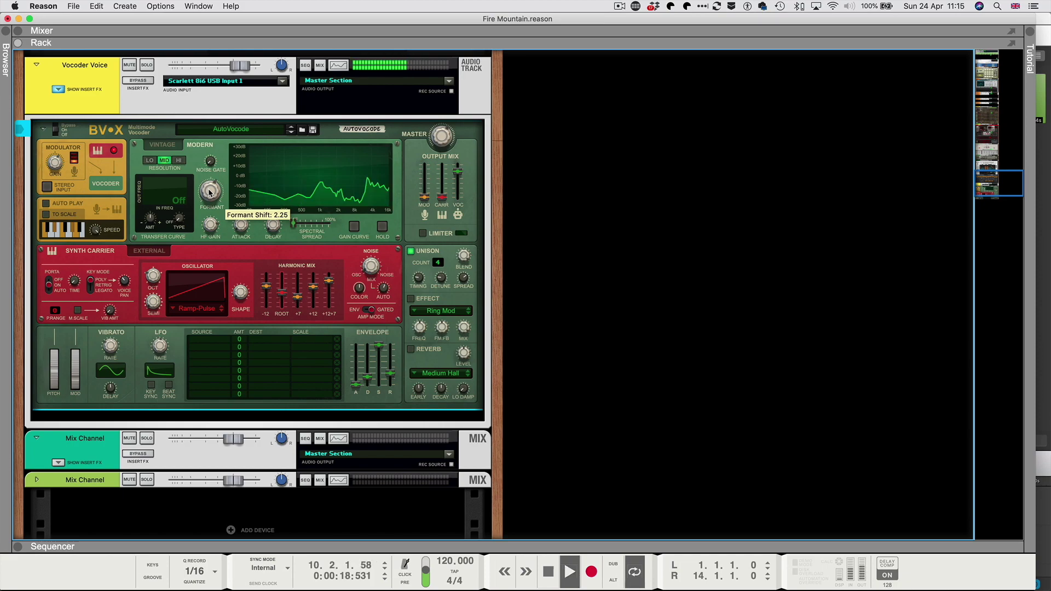
drag(210, 192, 210, 190)
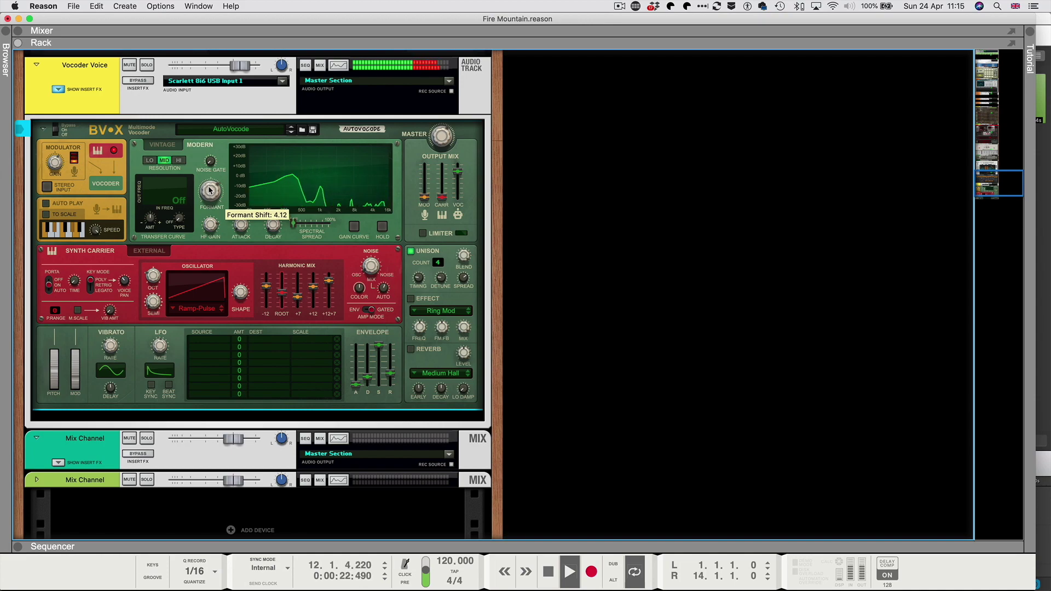
drag(210, 190, 205, 201)
Reset the formant to 0.00, stop playback, and show the sequencer with F7
super+click(205, 199)
key(space)
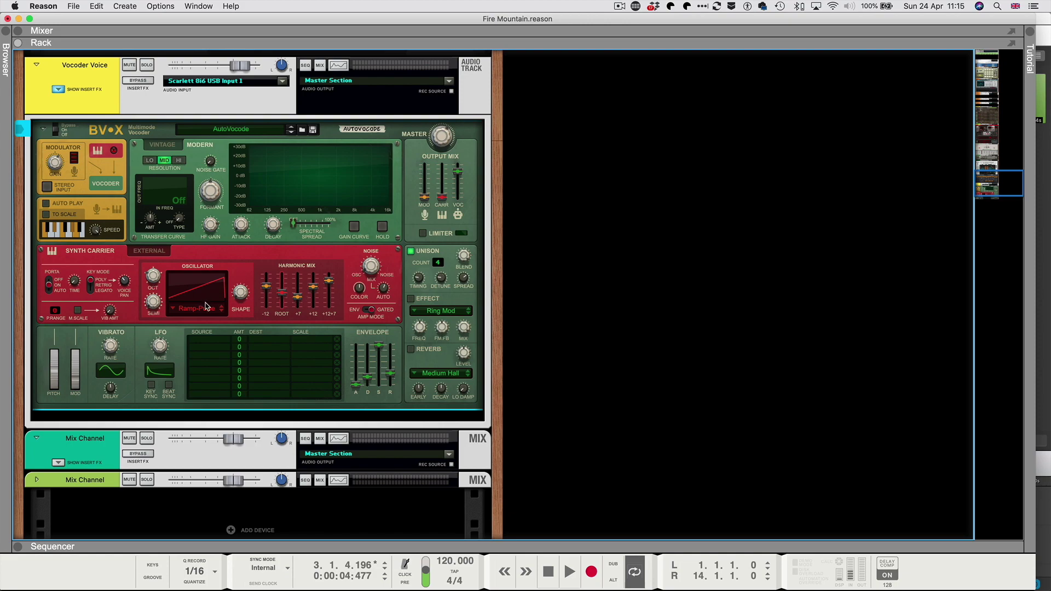
key(F7)
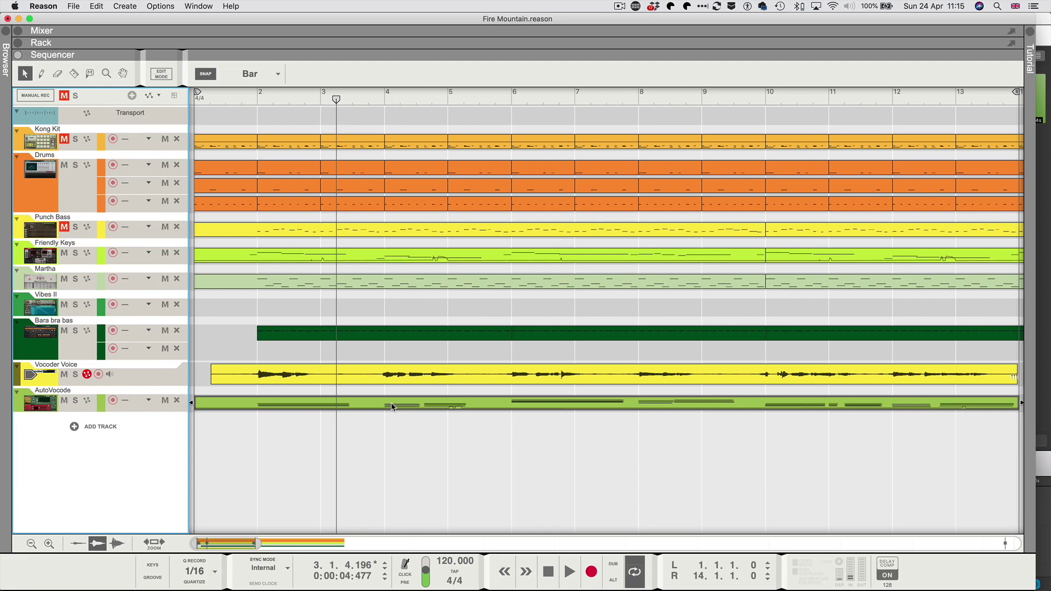
Switch back to the rack with F6 to show the BV-X vocoder
key(F6)
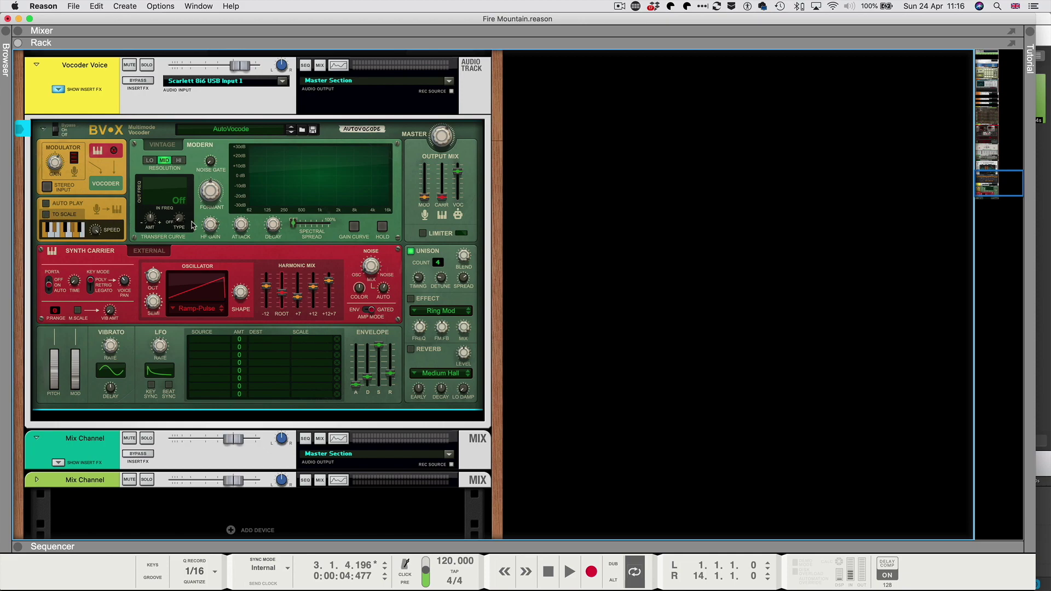
mouse_move(281, 219)
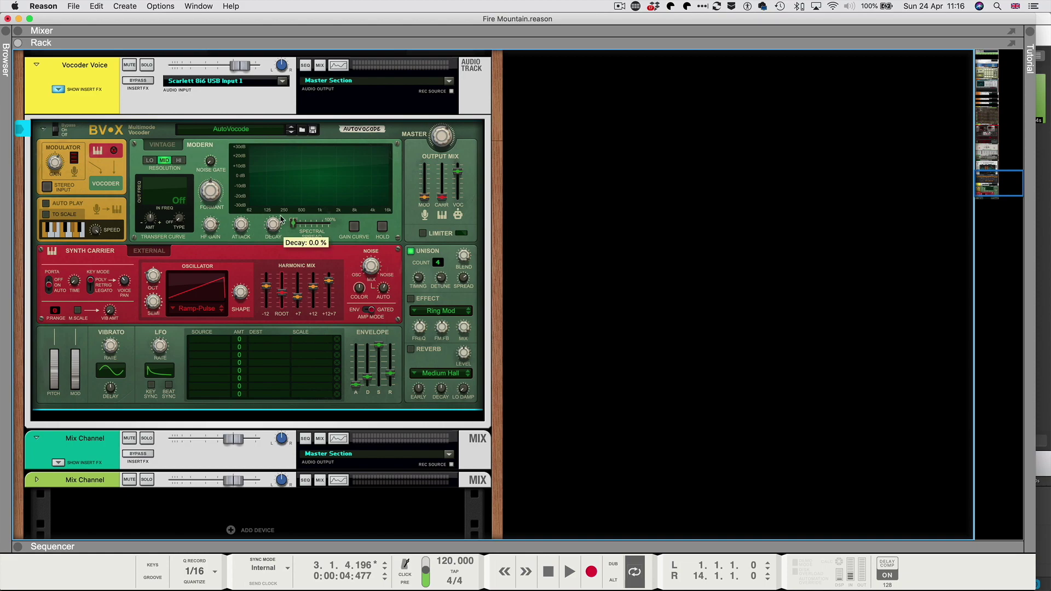